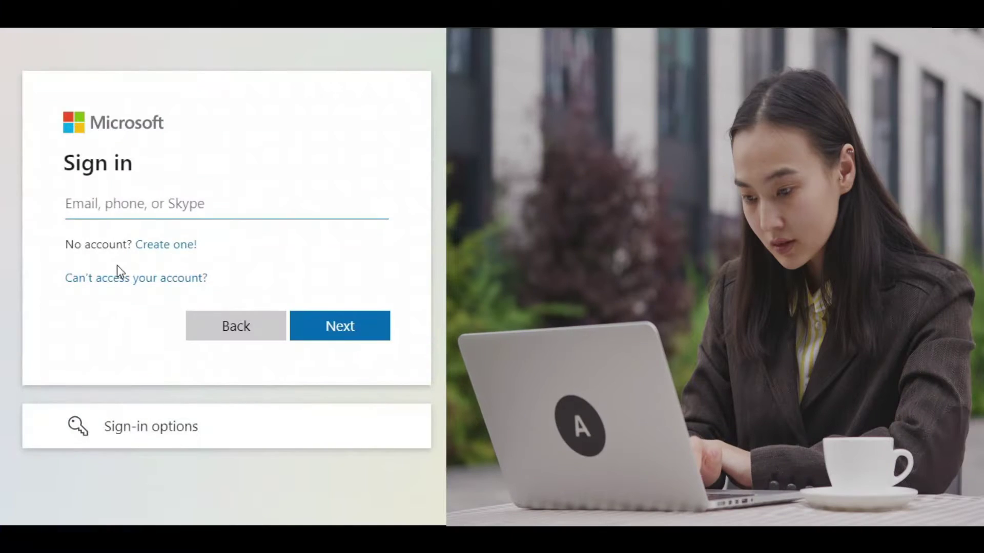
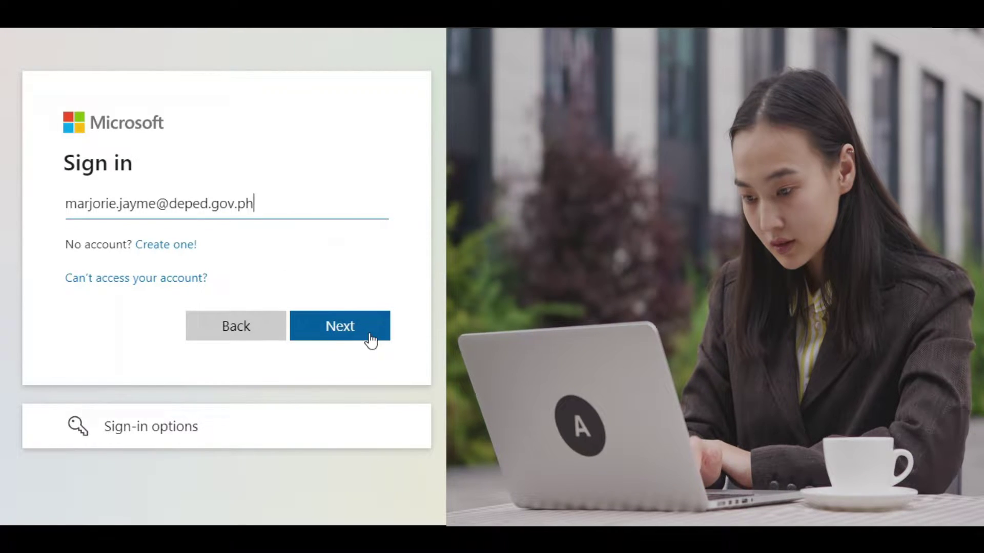
Enter the account e-mail and password on the Microsoft sign-in page, which rejects the password.
left_click(370, 338)
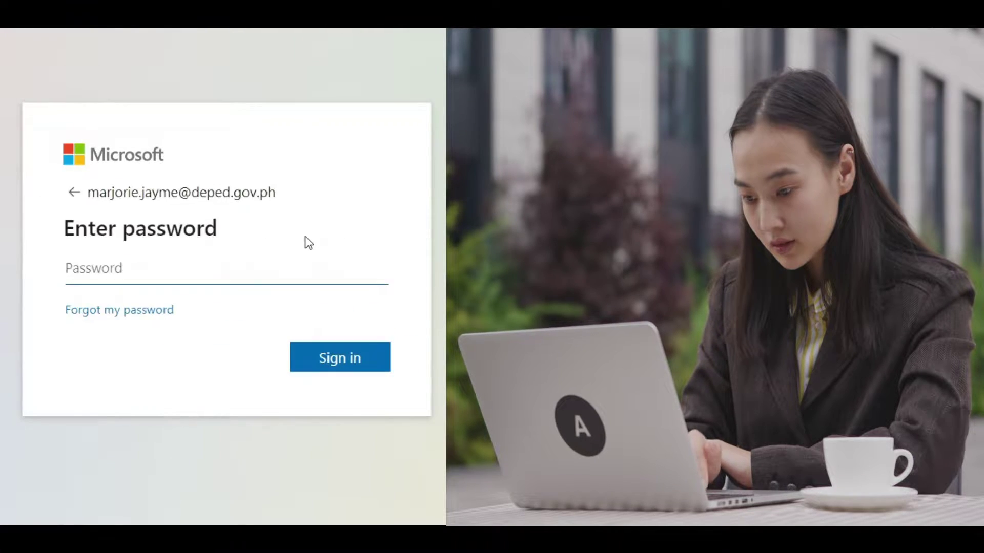
type("•••••••••••••")
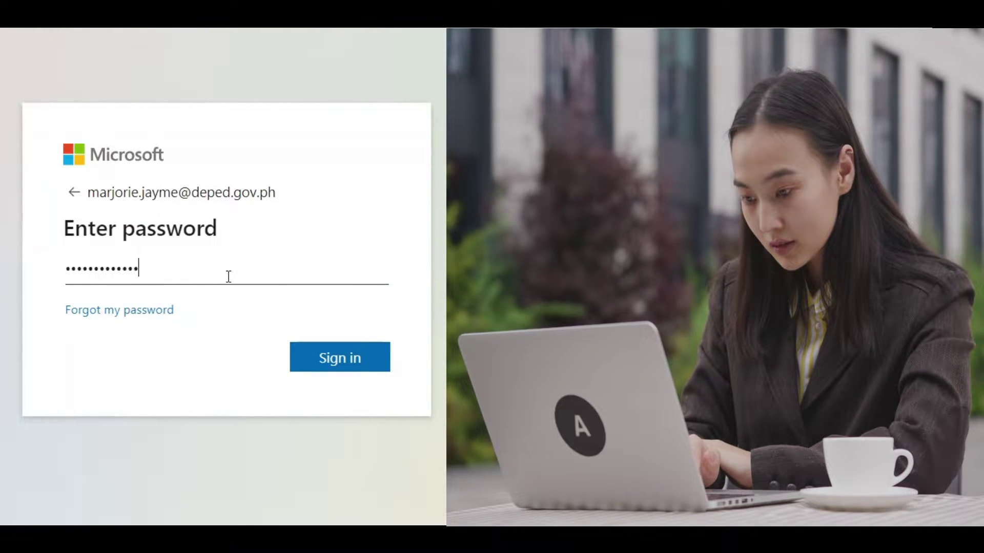
left_click(361, 358)
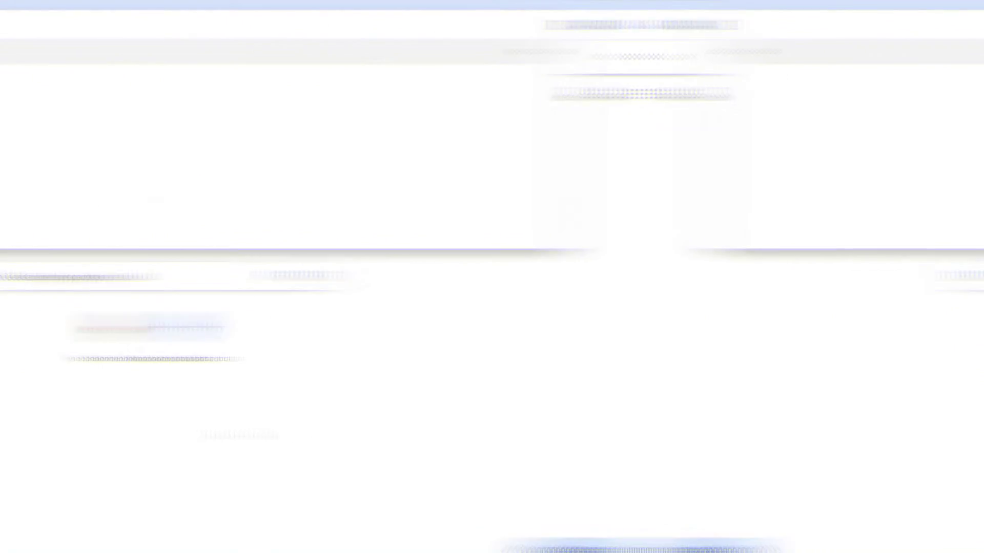
Search Google for 'microsoft 365 login' and open the 'Microsoft 365: Login' result.
type("microsoft 365 login")
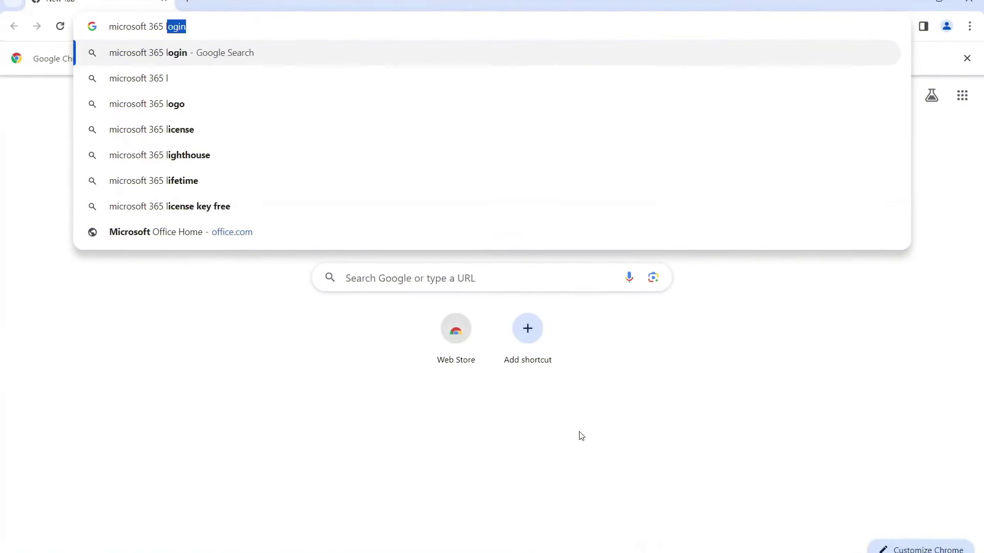
key("Return")
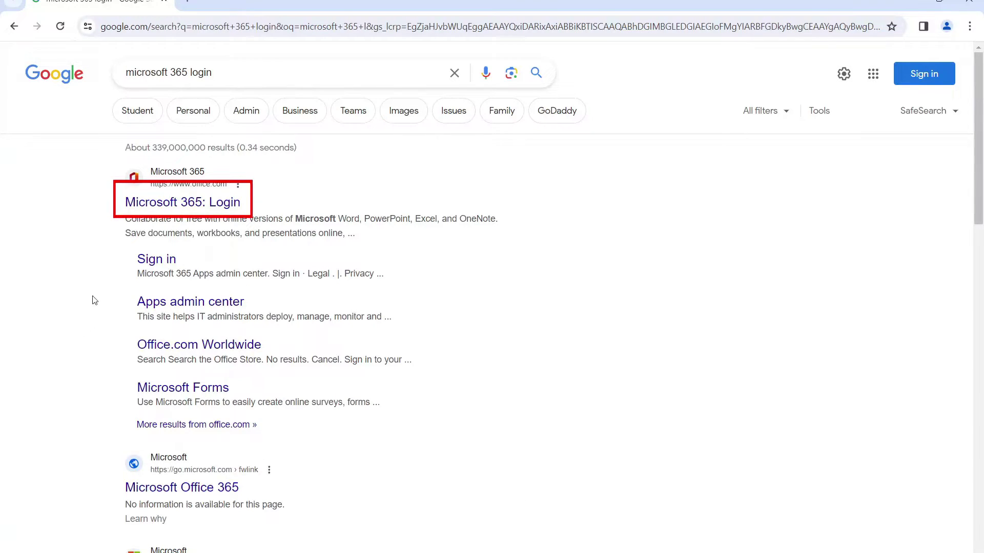
left_click(232, 205)
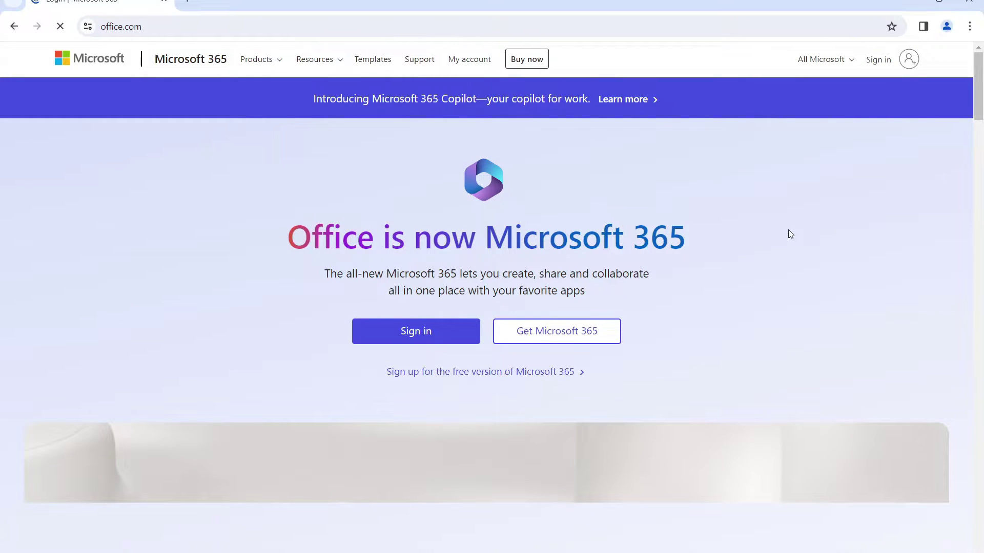
Retry sign-in from office.com with the account e-mail and password, decline saving it, and choose 'reset it now'.
left_click(415, 332)
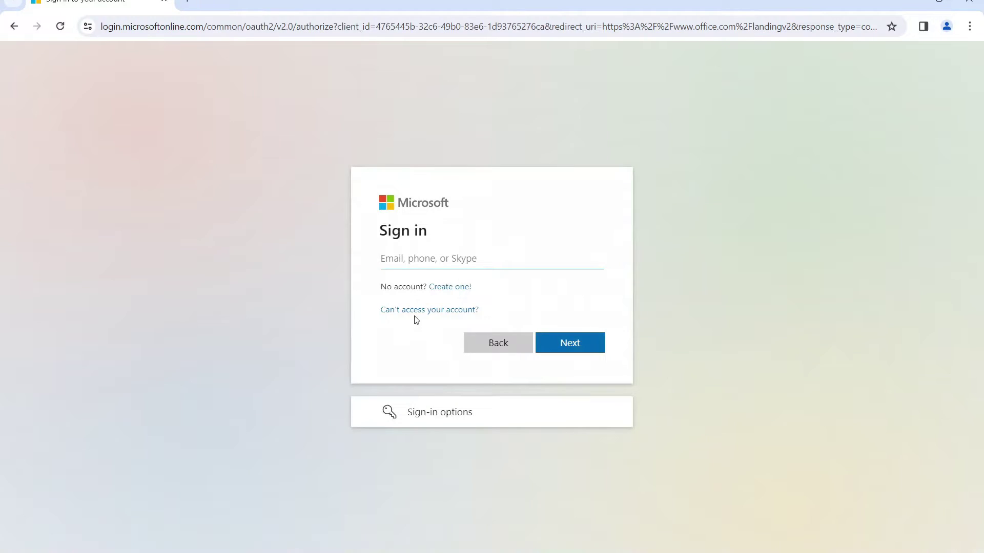
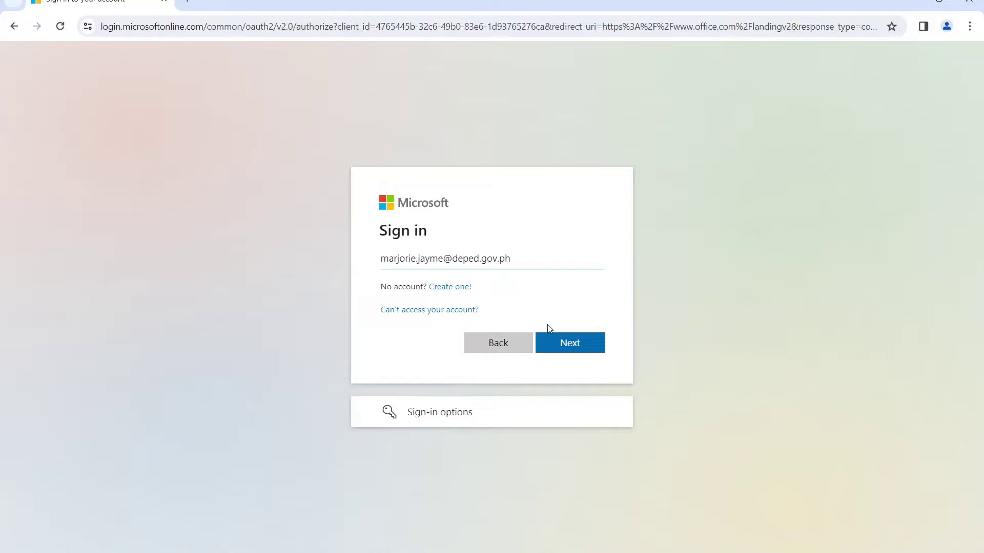
left_click(591, 353)
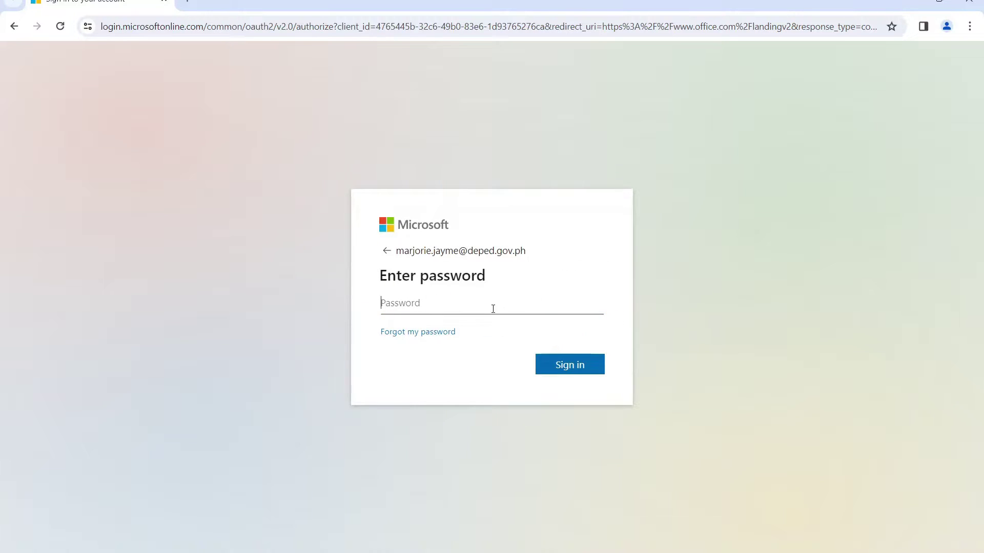
type("••••••••••••••")
left_click(584, 366)
left_click(872, 221)
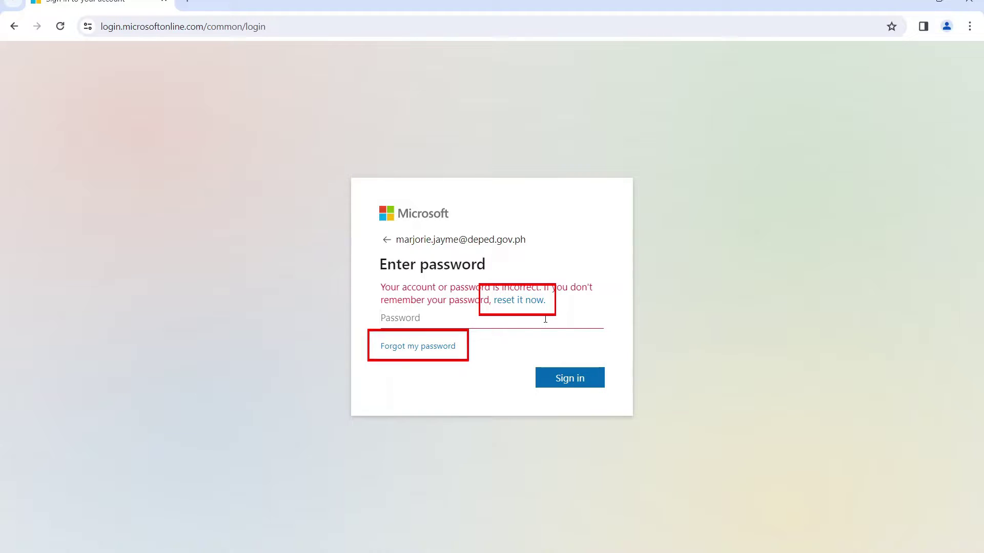
left_click(522, 300)
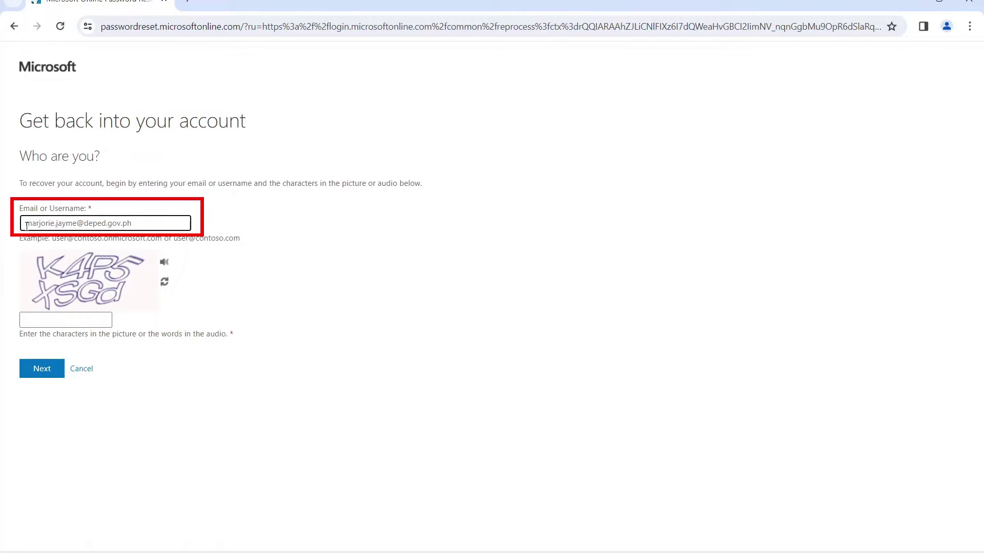
Enter the captcha characters under the prefilled username and submit the recovery identity check.
left_click(64, 323)
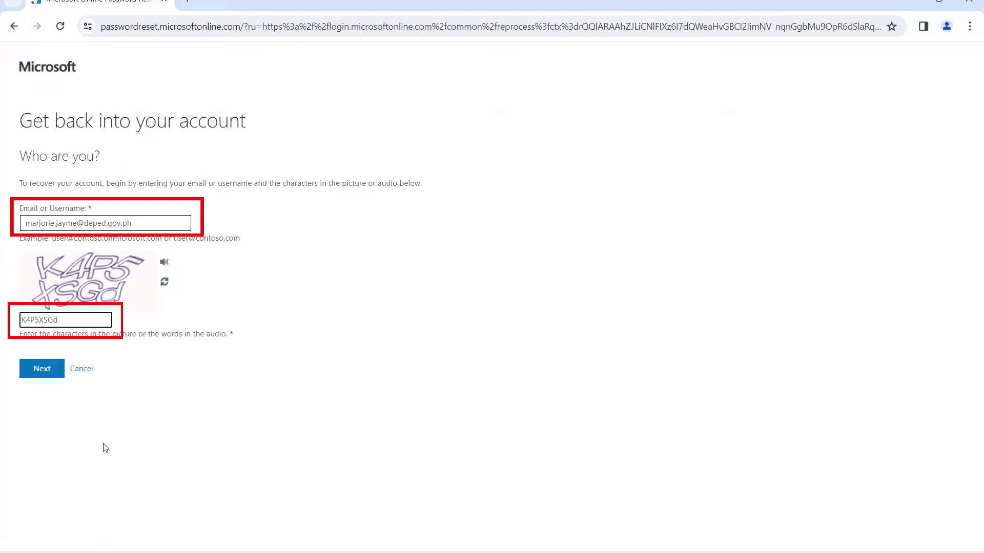
left_click(44, 375)
left_click(44, 375)
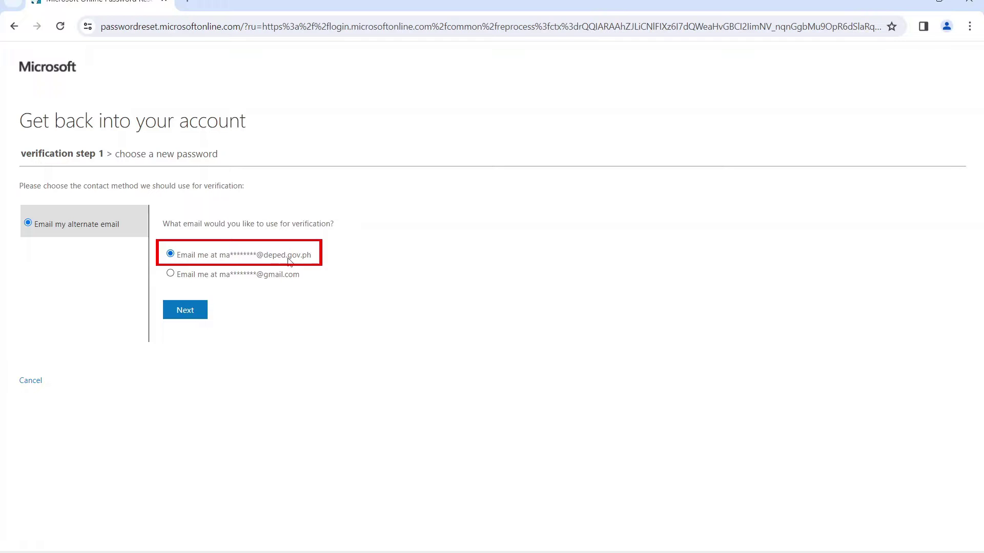
Choose the alternate work e-mail for verification and send the code to it.
left_click(185, 313)
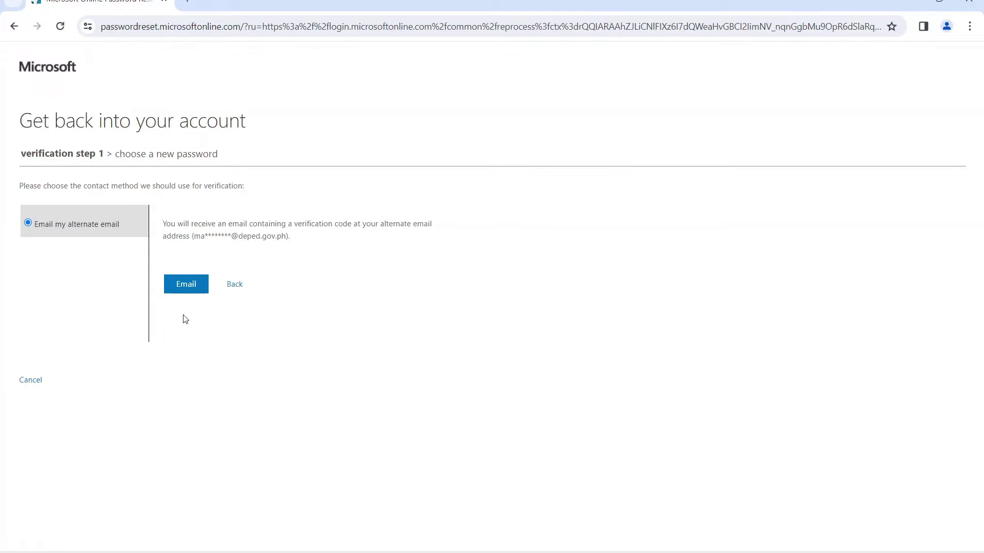
left_click(187, 280)
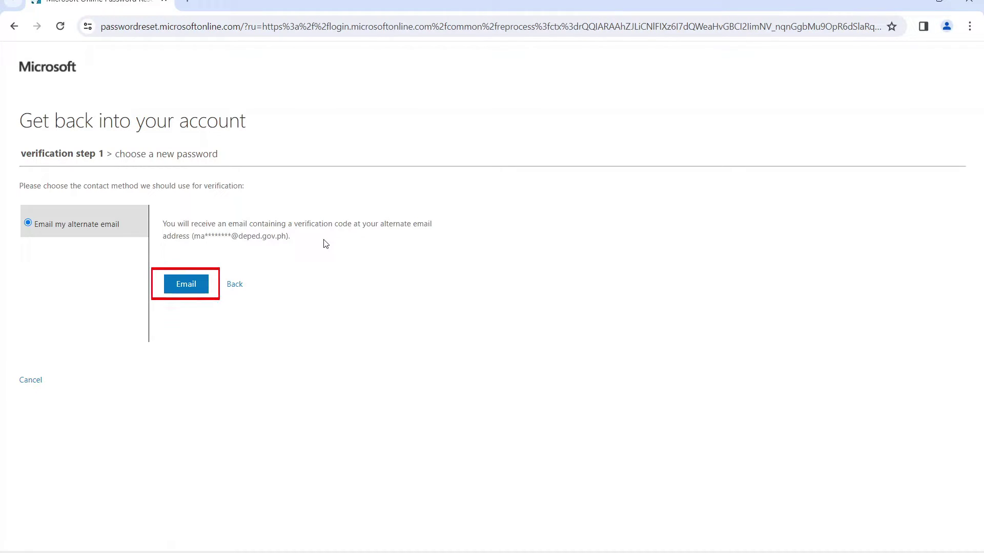
left_click(177, 282)
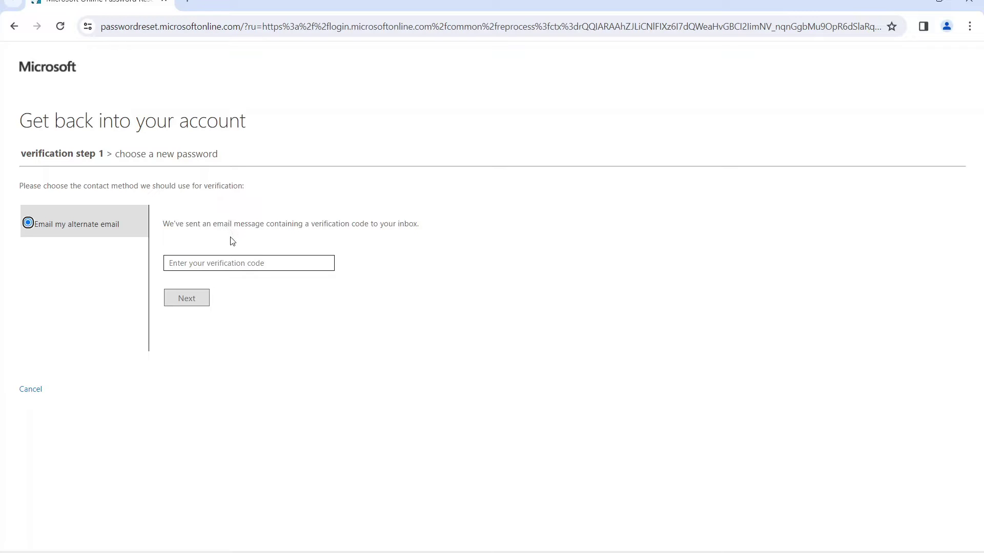
left_click(230, 264)
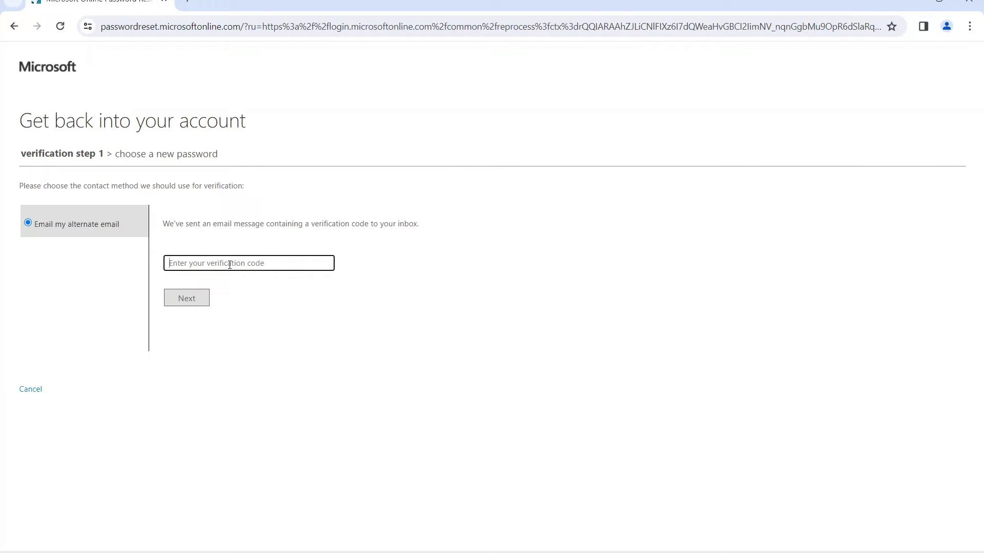
key("ctrl+t")
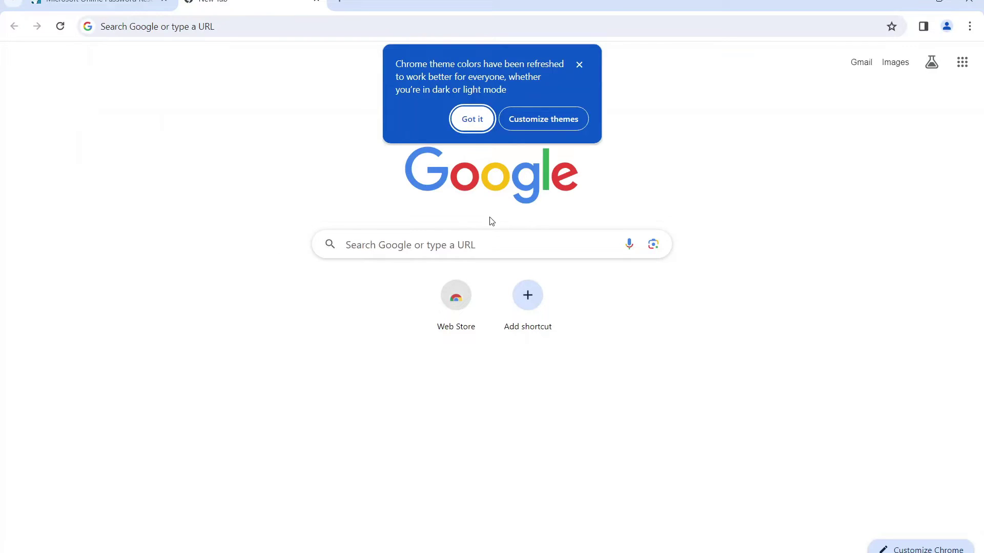
Sign in to Gmail with the account e-mail and password.
left_click(861, 62)
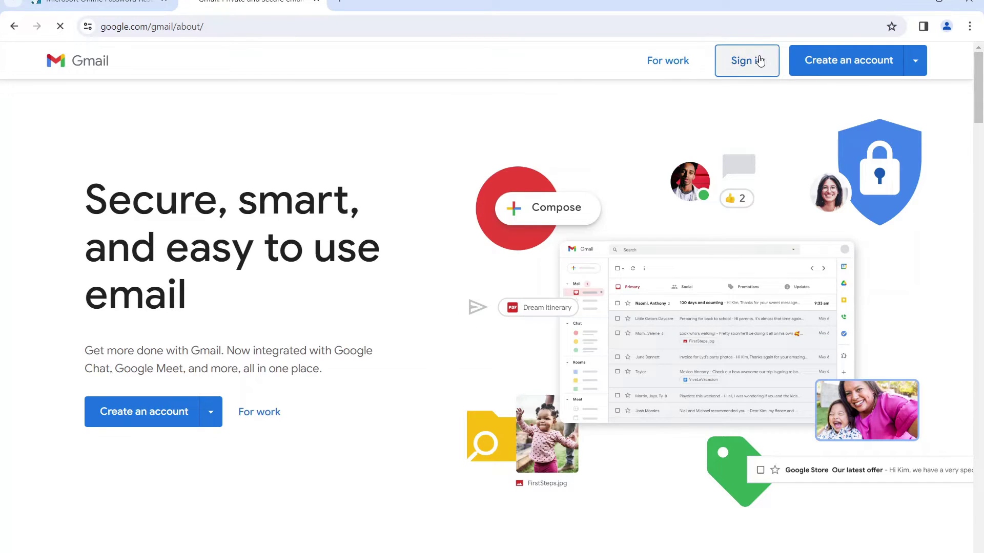
left_click(747, 59)
key("Return")
type("•••••••••••••")
left_click(583, 394)
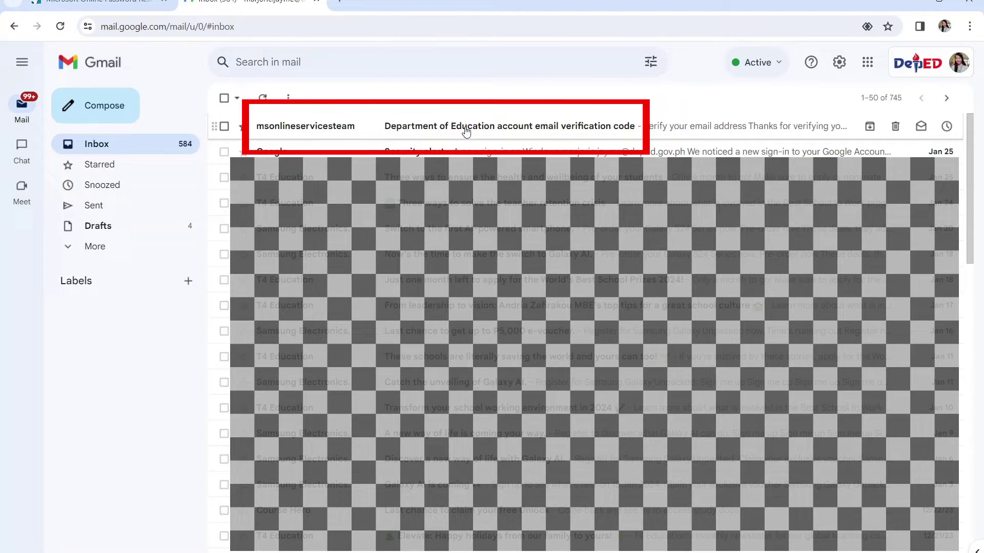
Copy the code from the verification e-mail and paste it into the Microsoft reset page.
left_click(615, 129)
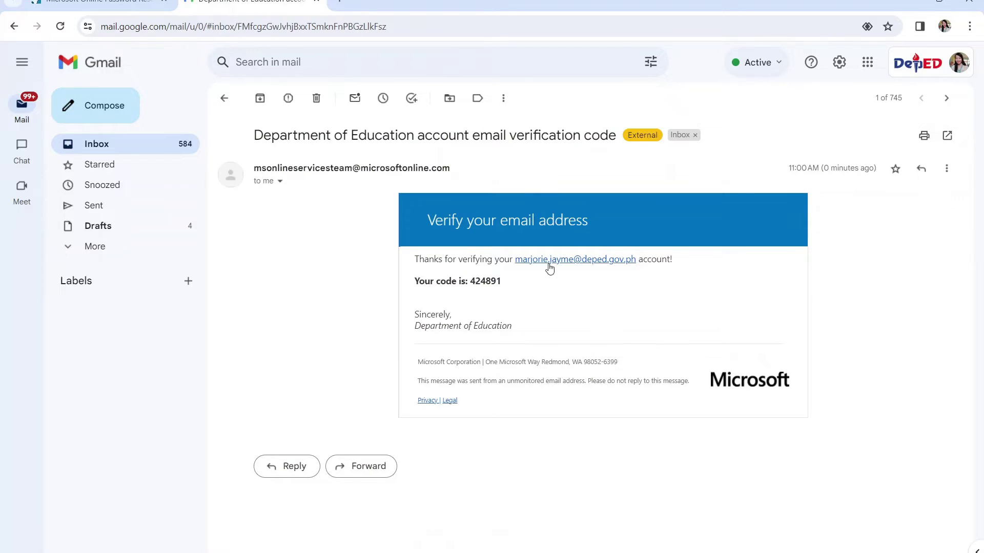
double_click(493, 281)
key("ctrl+c")
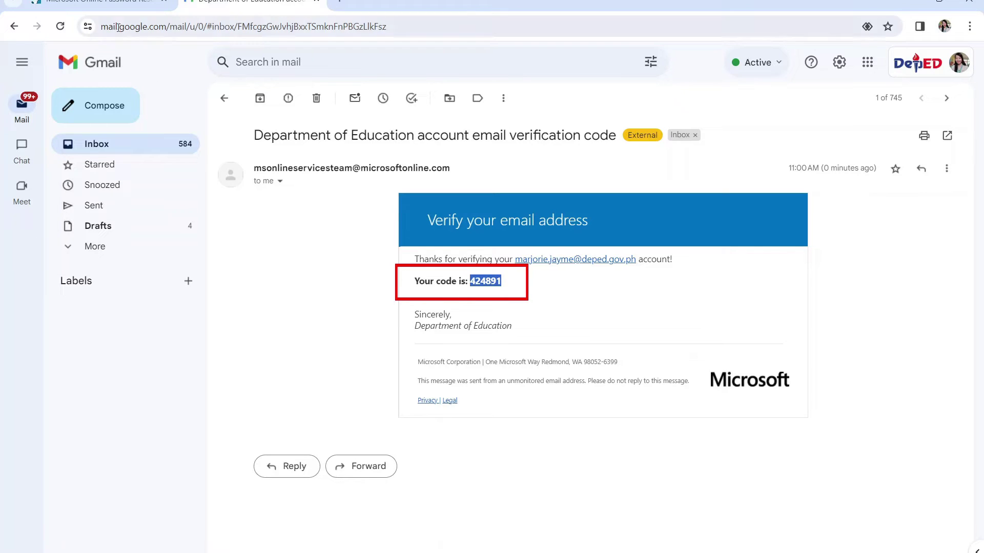
left_click(114, 3)
key("ctrl+v")
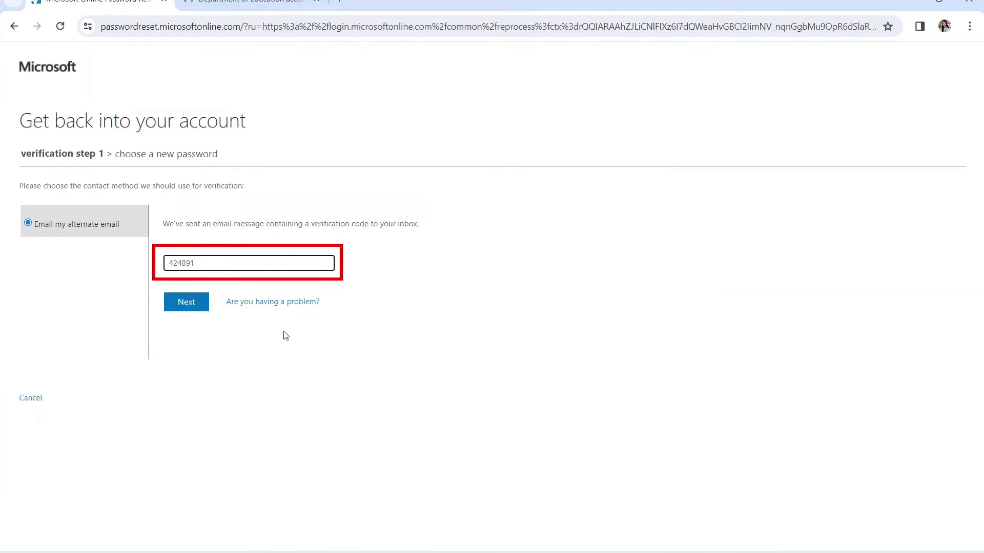
Submit the verification code, enter and confirm a new password, and finish the reset.
left_click(186, 306)
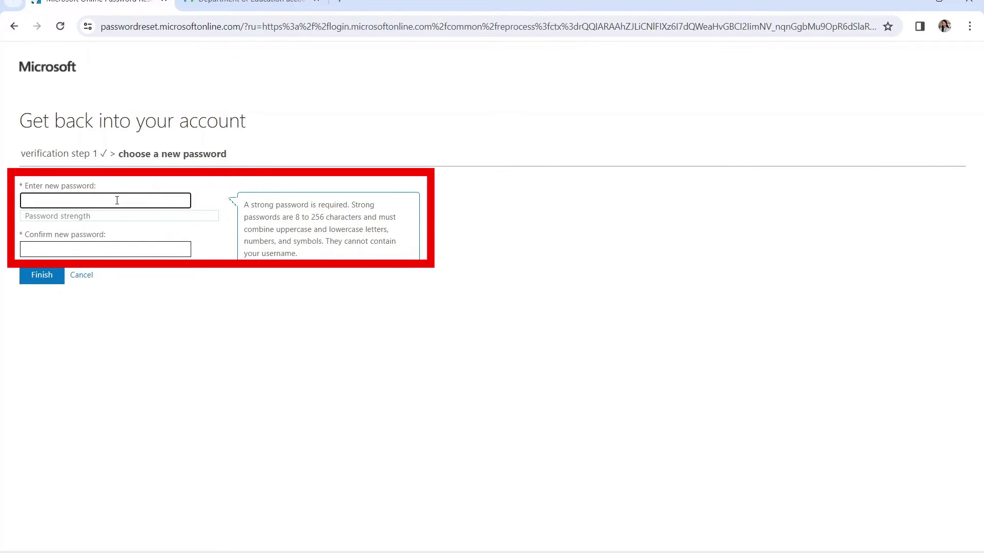
type("••")
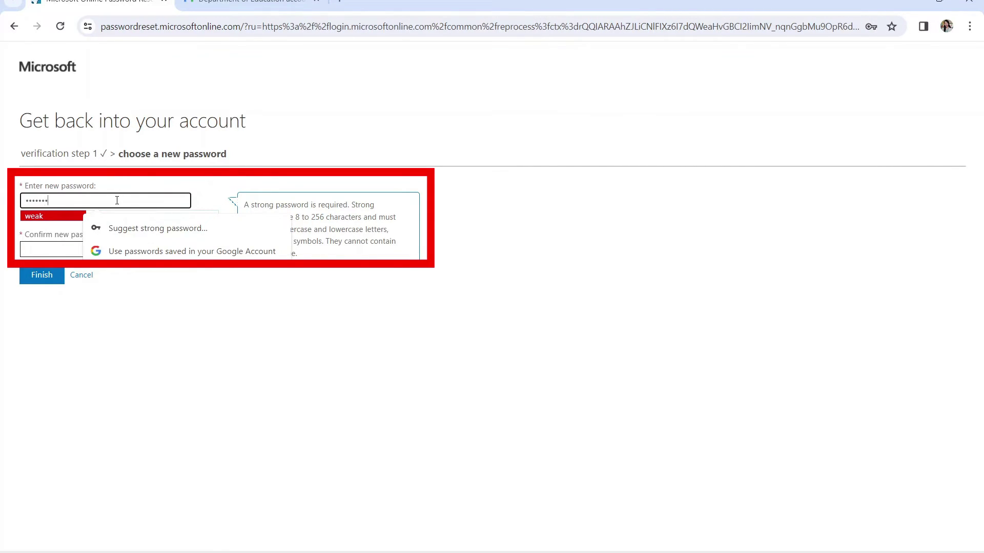
type("••")
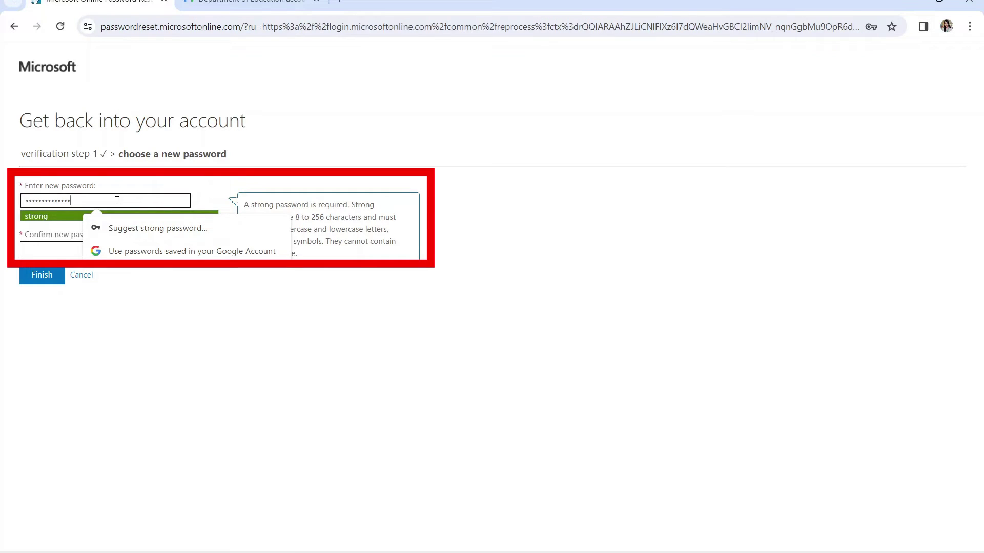
key("Tab")
type("••••••••")
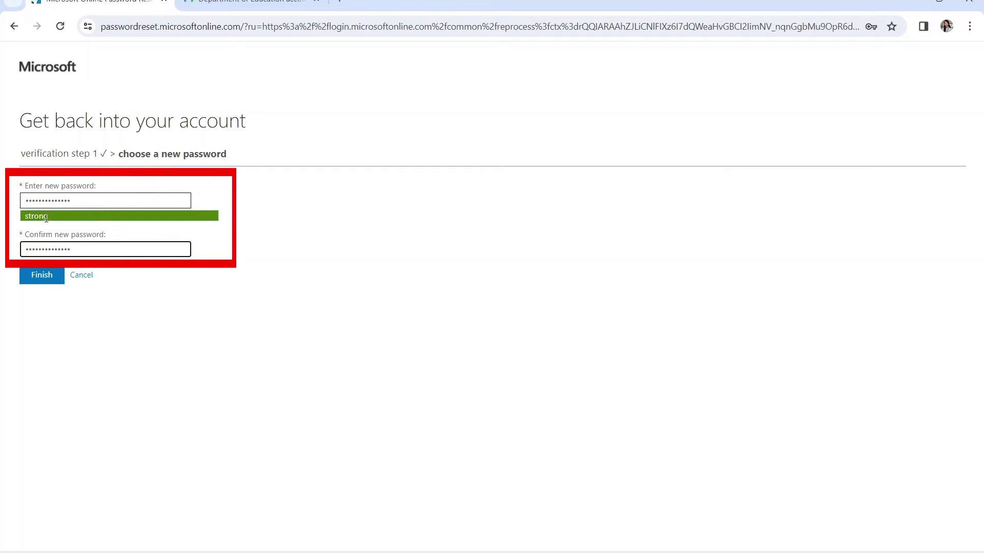
left_click(42, 281)
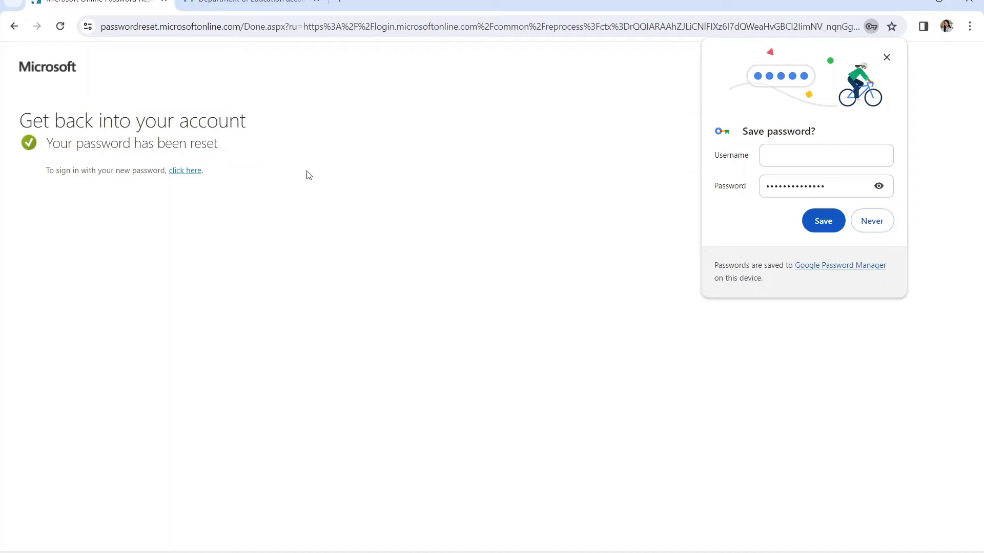
left_click(263, 253)
Sign in with the account e-mail and new password, stay signed in, and show account details.
left_click(185, 172)
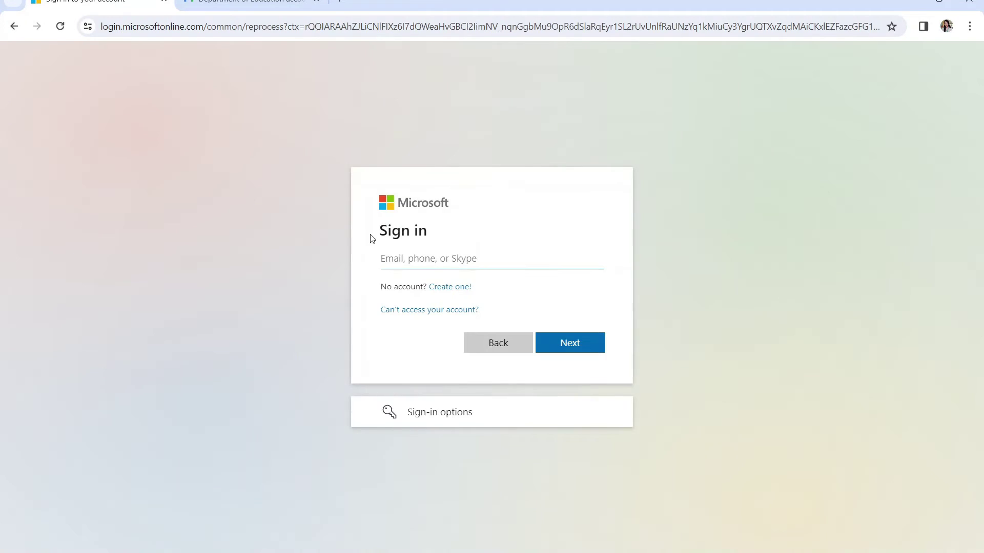
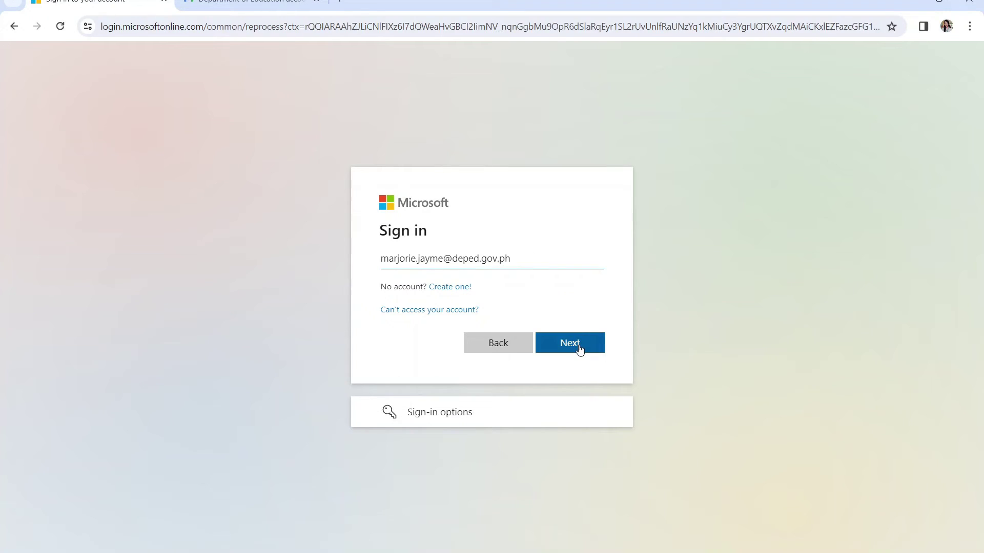
left_click(579, 347)
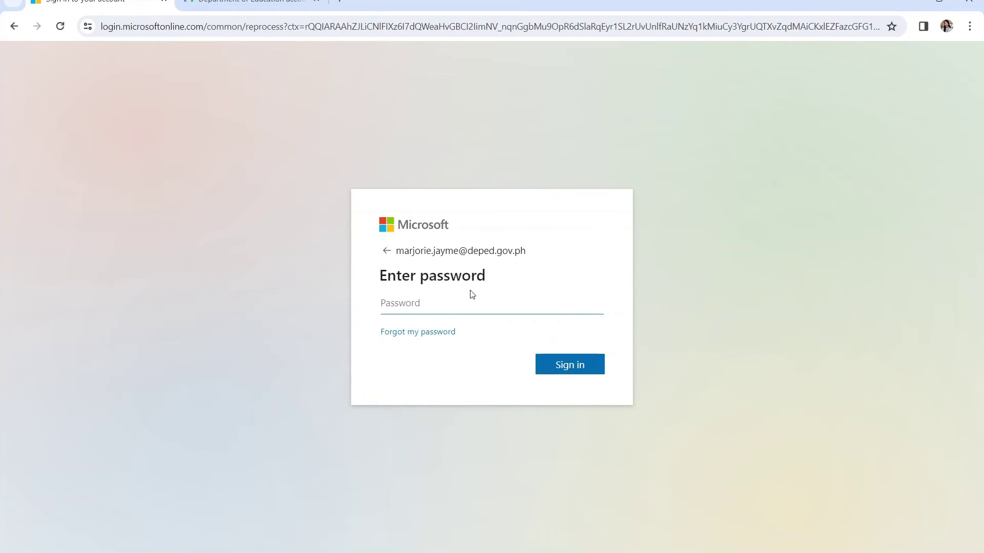
type("•••••••••••••")
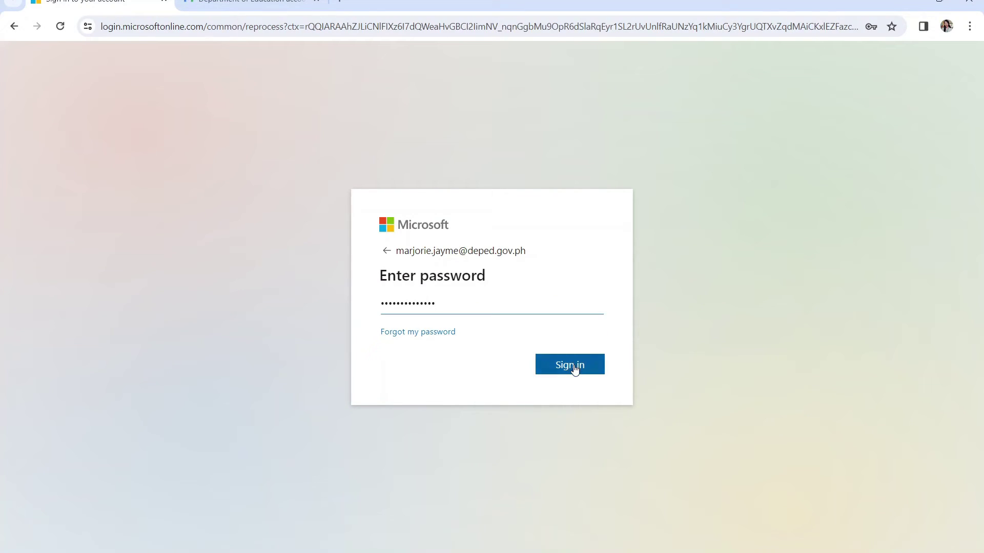
left_click(570, 365)
left_click(575, 378)
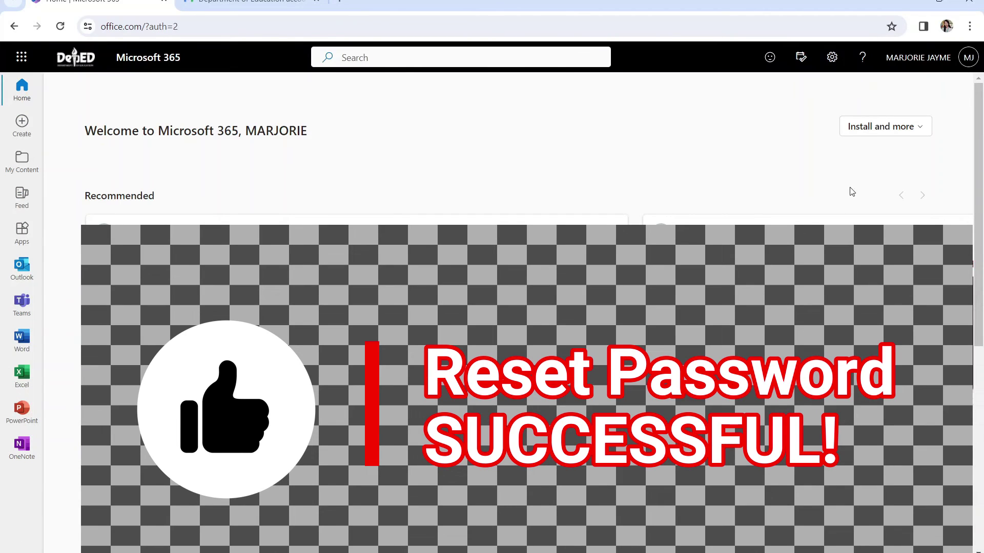
left_click(932, 57)
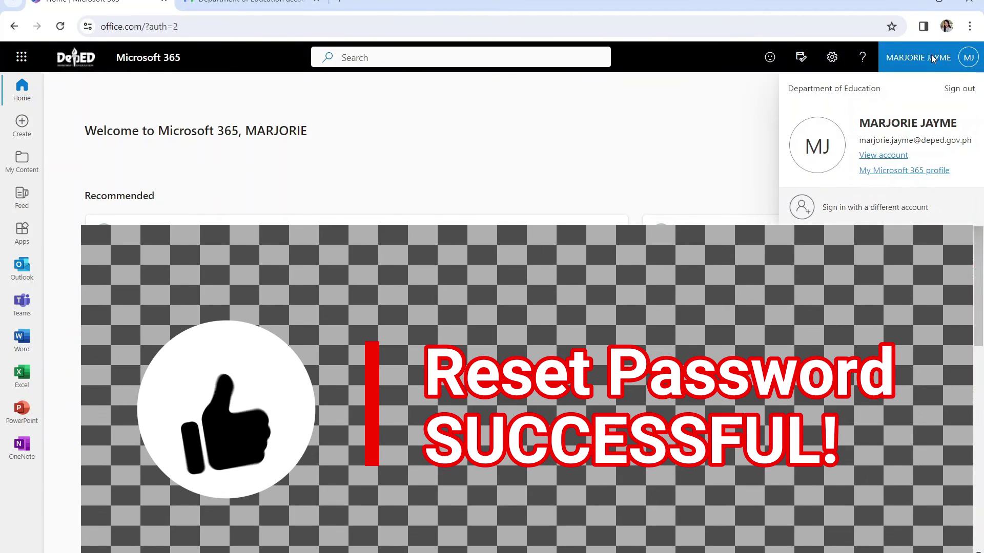